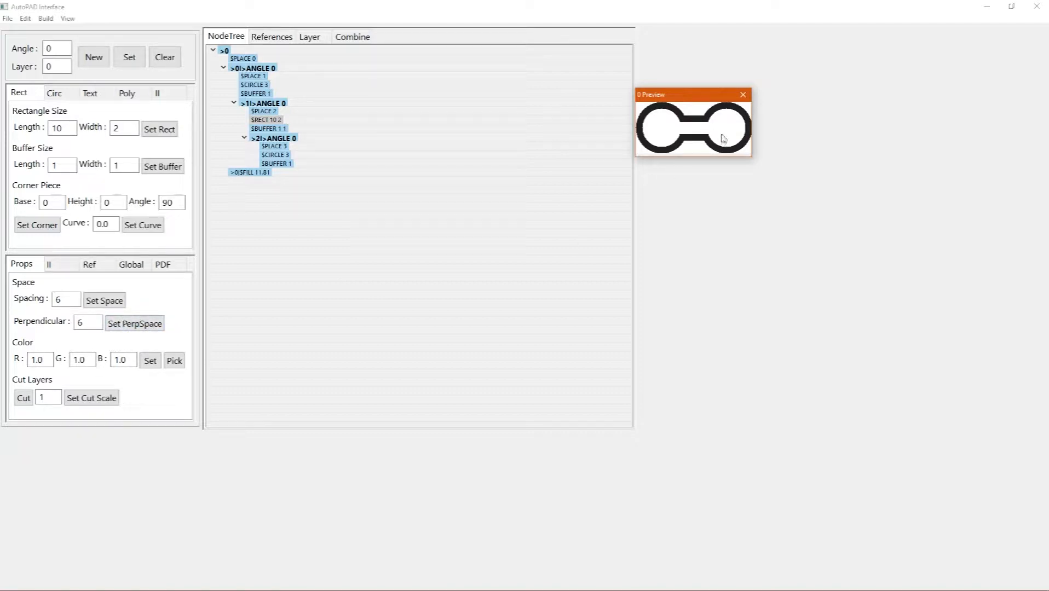
# - Set the spacing of the circle at the dumbbell's right end to 5 from its source node
pyautogui.click(736, 121)
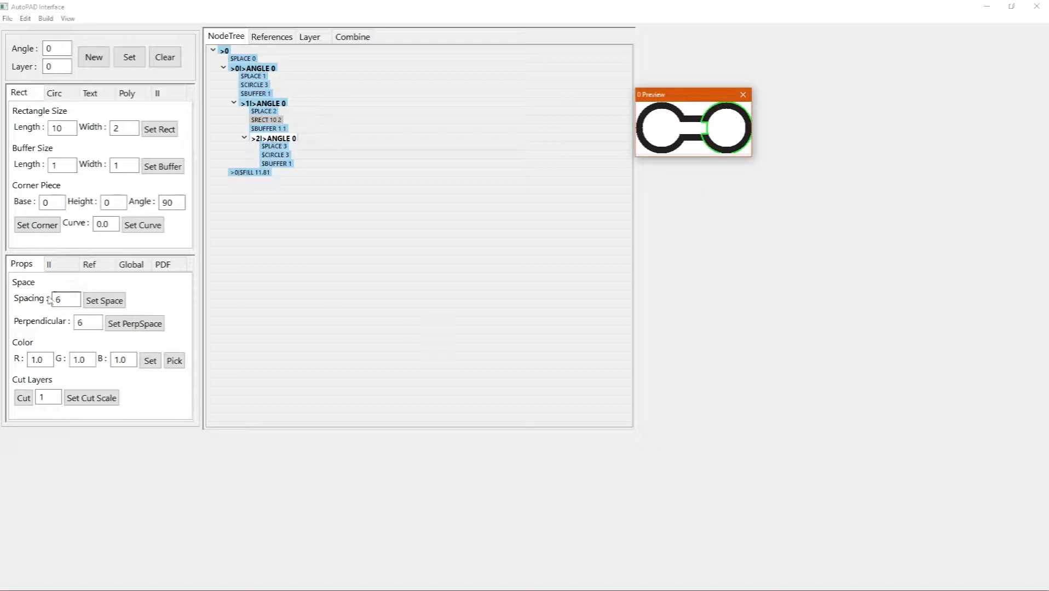
pyautogui.doubleClick(66, 300)
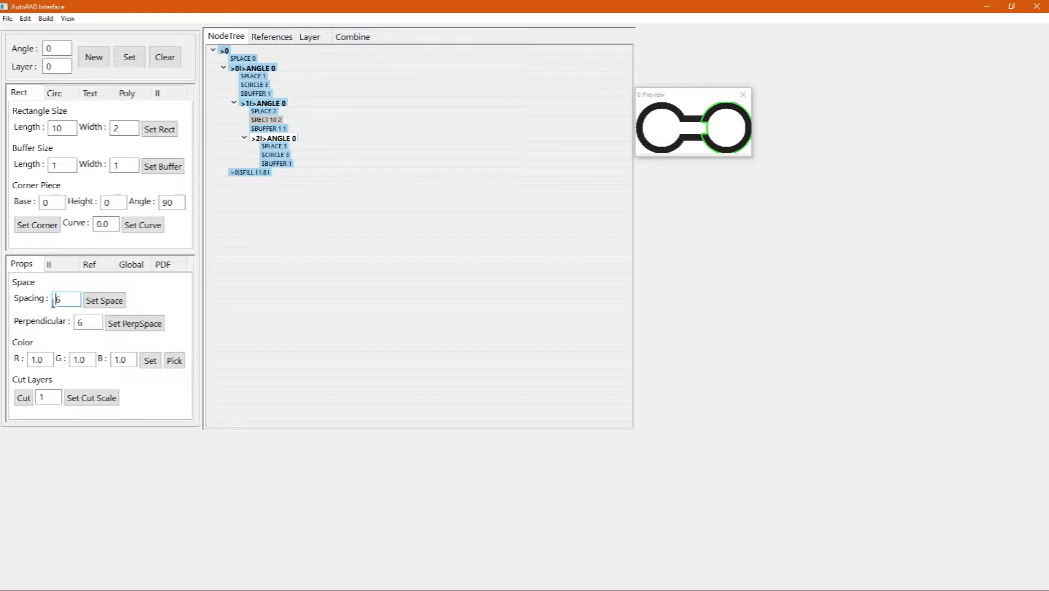
pyautogui.write('5')
pyautogui.click(94, 303)
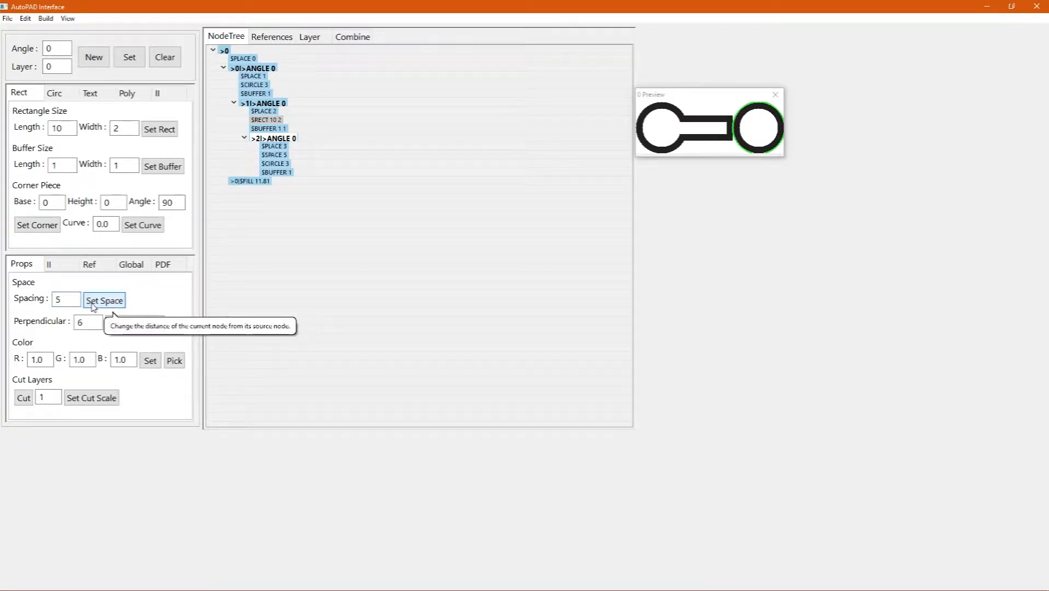
# - Give the right-hand circle node a perpendicular spacing of 5
pyautogui.click(754, 129)
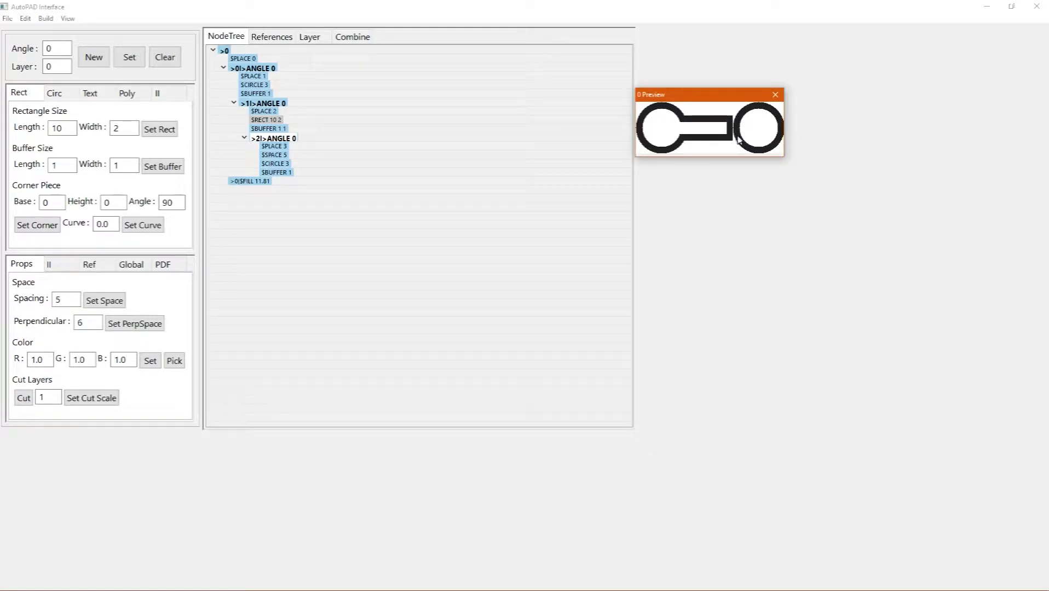
pyautogui.click(771, 128)
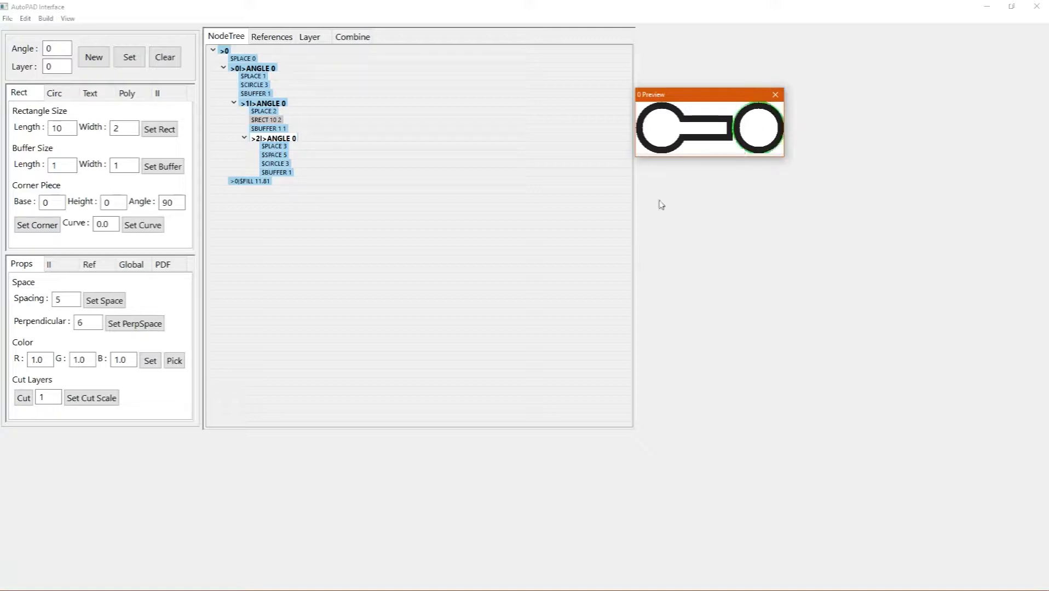
pyautogui.doubleClick(87, 324)
pyautogui.press('BackSpace')
pyautogui.write('5')
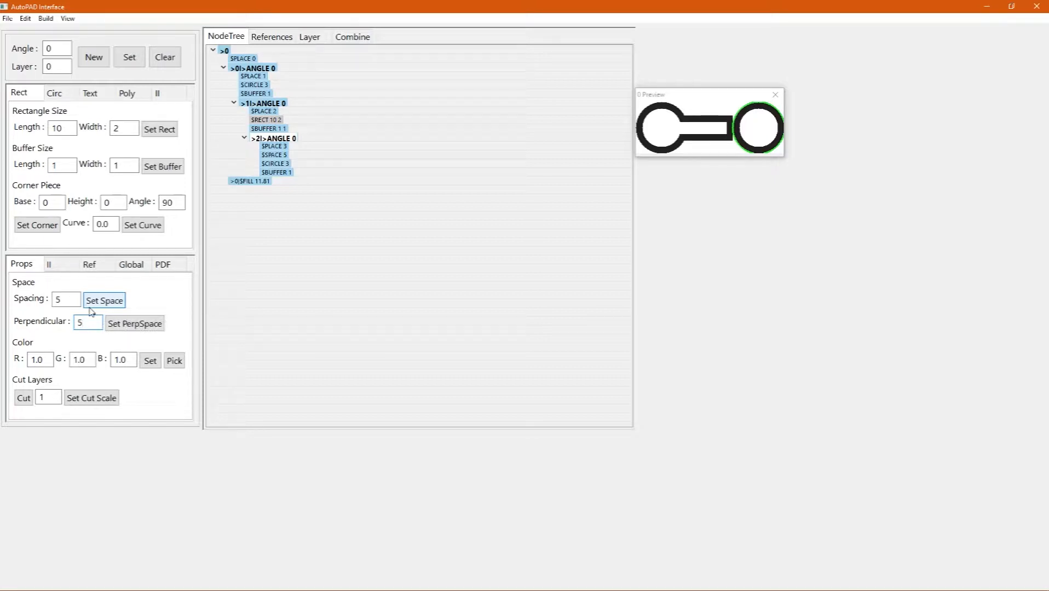
pyautogui.click(112, 329)
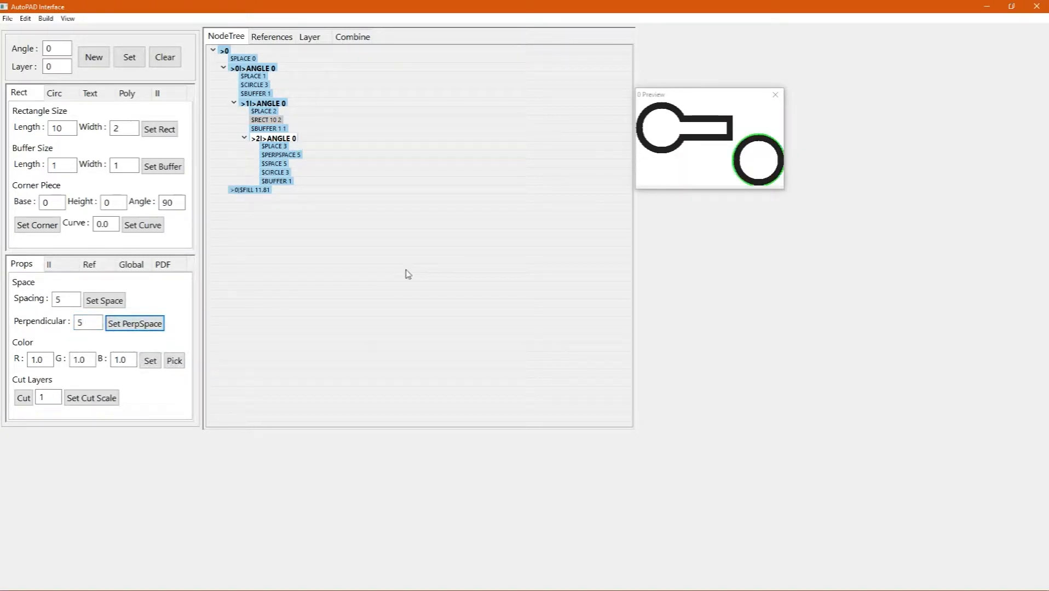
# - Move the preview window slightly upward and set the right-hand circle's perpendicular spacing to -5
pyautogui.moveTo(691, 97); pyautogui.dragTo(688, 83)
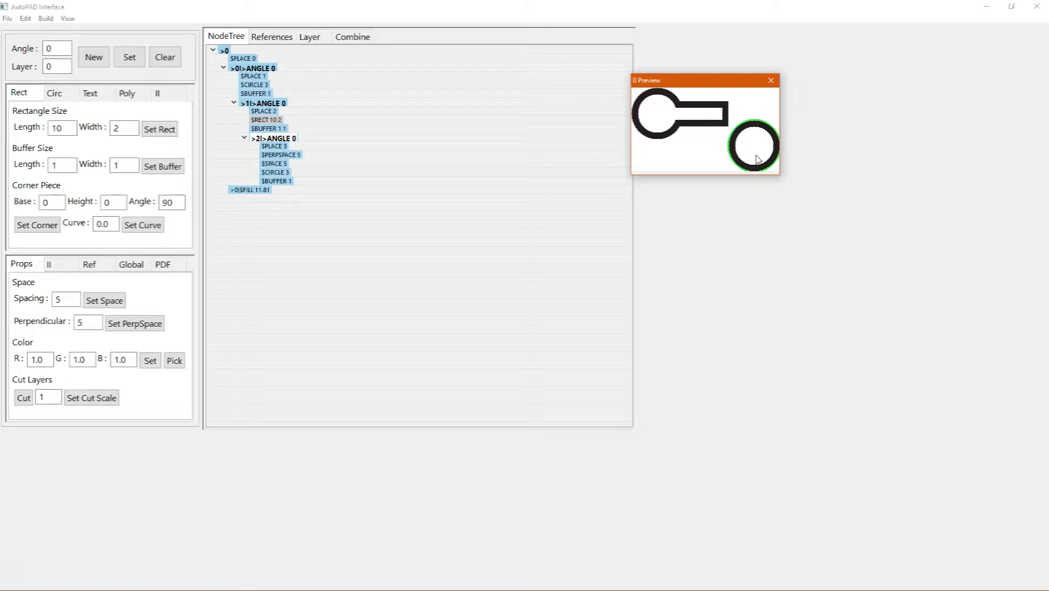
pyautogui.click(79, 322)
pyautogui.write('-')
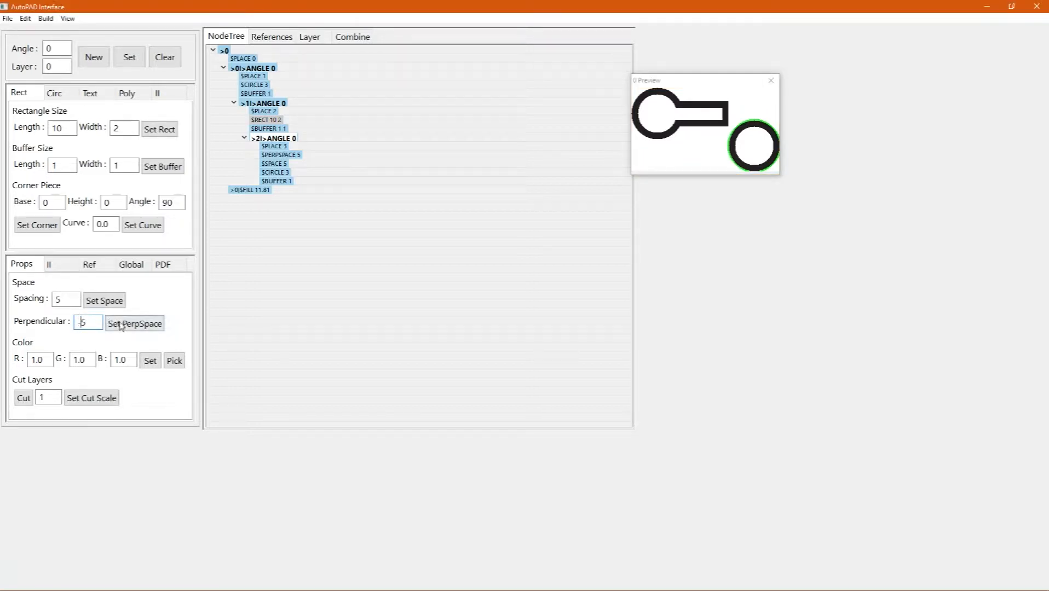
pyautogui.click(122, 325)
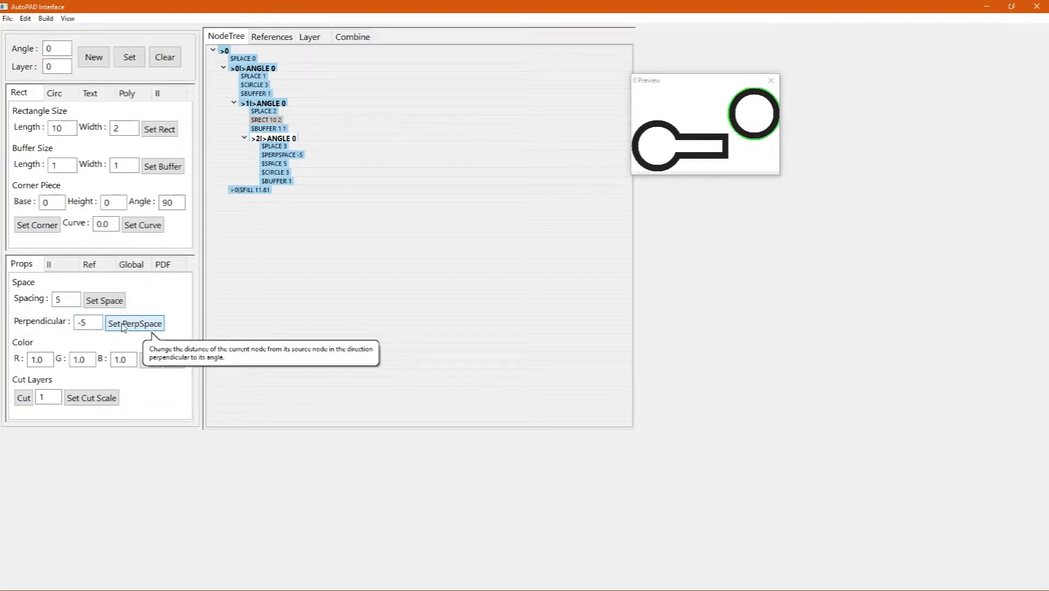
# - Set the spacing of the right-hand circle along its angle to -5
pyautogui.click(55, 300)
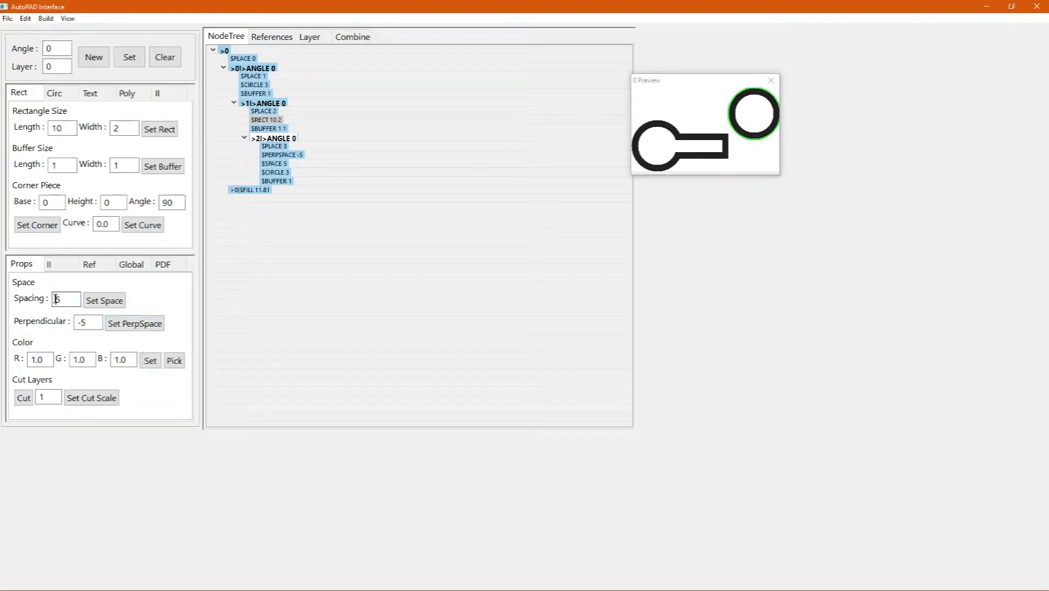
pyautogui.write('-')
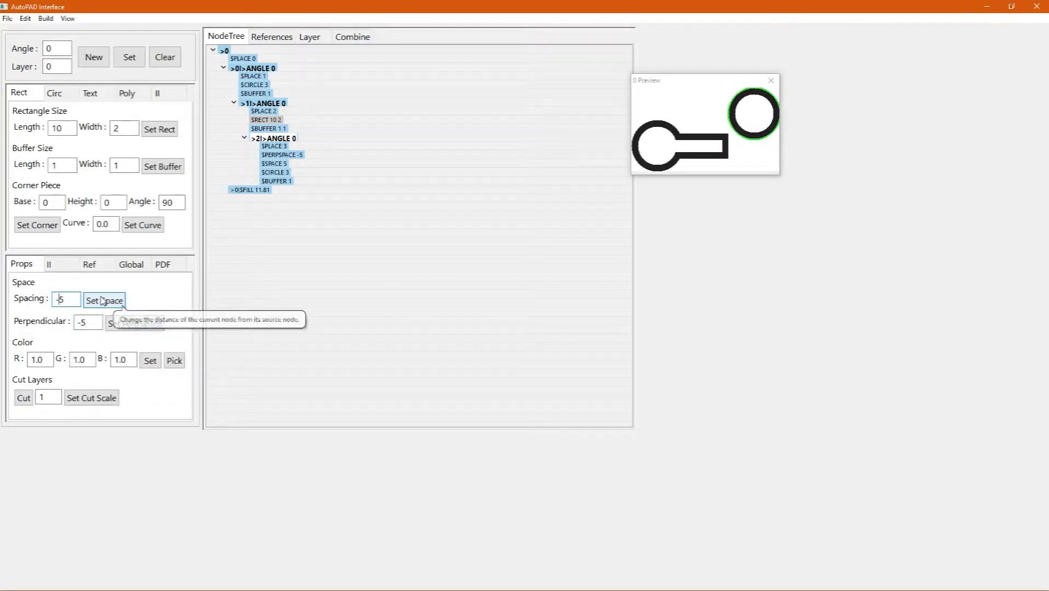
pyautogui.click(102, 300)
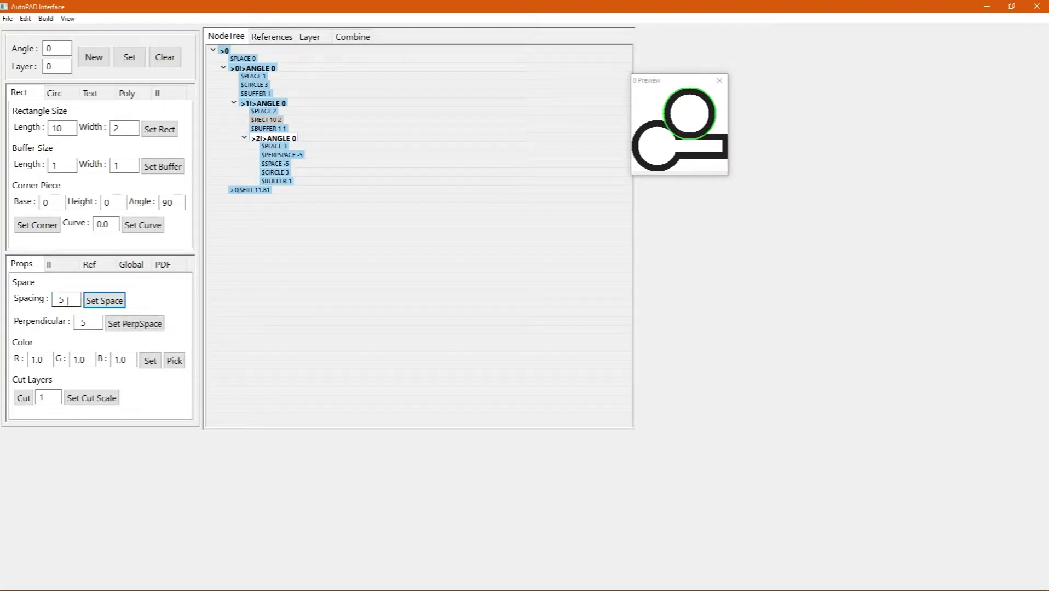
# - Reset both the spacing and the perpendicular spacing of the right-hand circle to 0
pyautogui.moveTo(68, 301)
pyautogui.mouseDown()
pyautogui.moveTo(54, 299)
pyautogui.moveTo(65, 320)
pyautogui.mouseUp()
pyautogui.write('00')
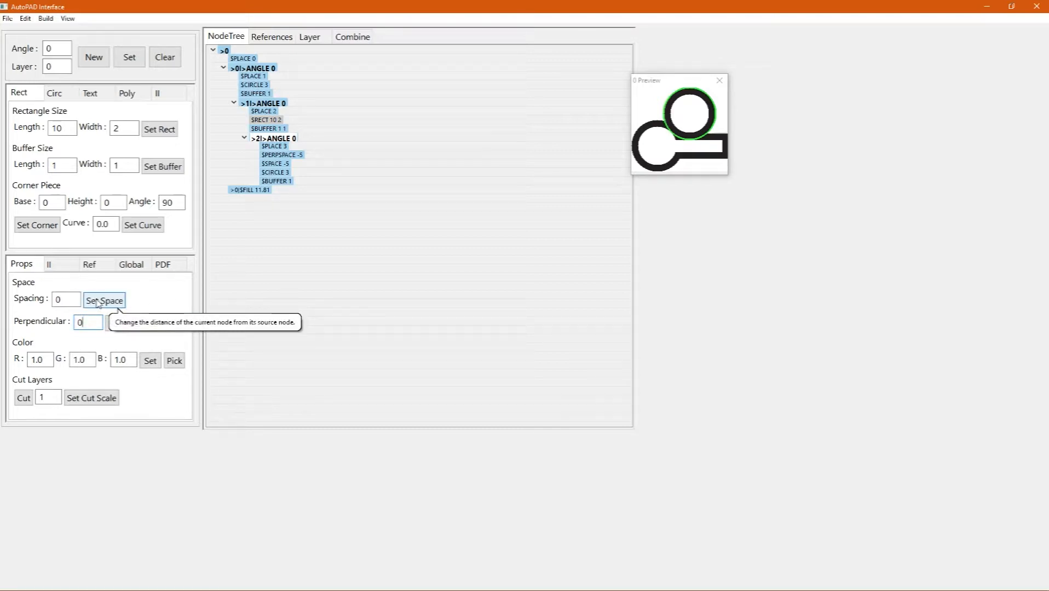
pyautogui.click(96, 302)
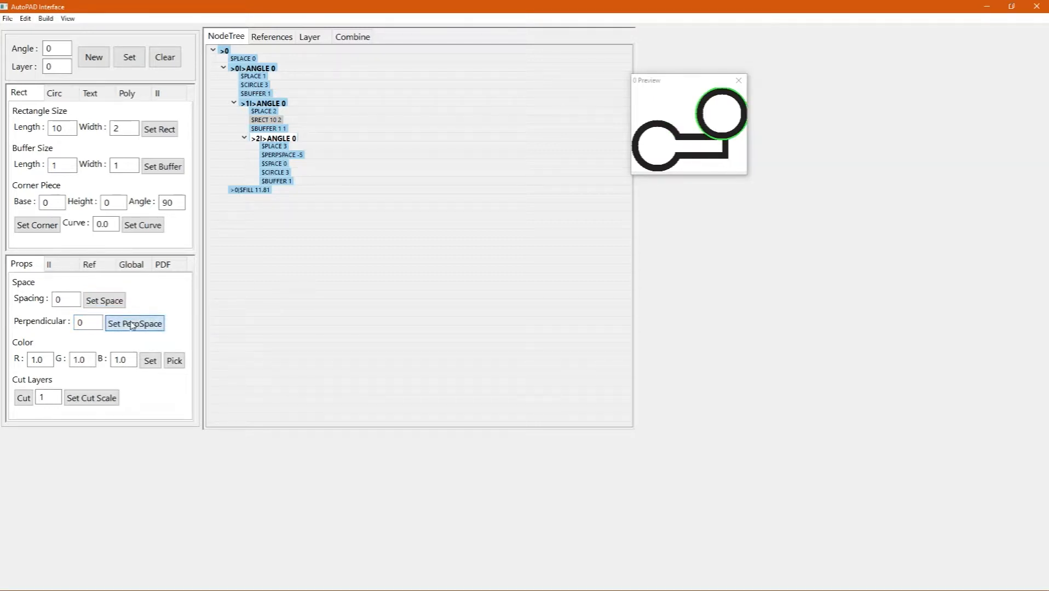
pyautogui.click(132, 324)
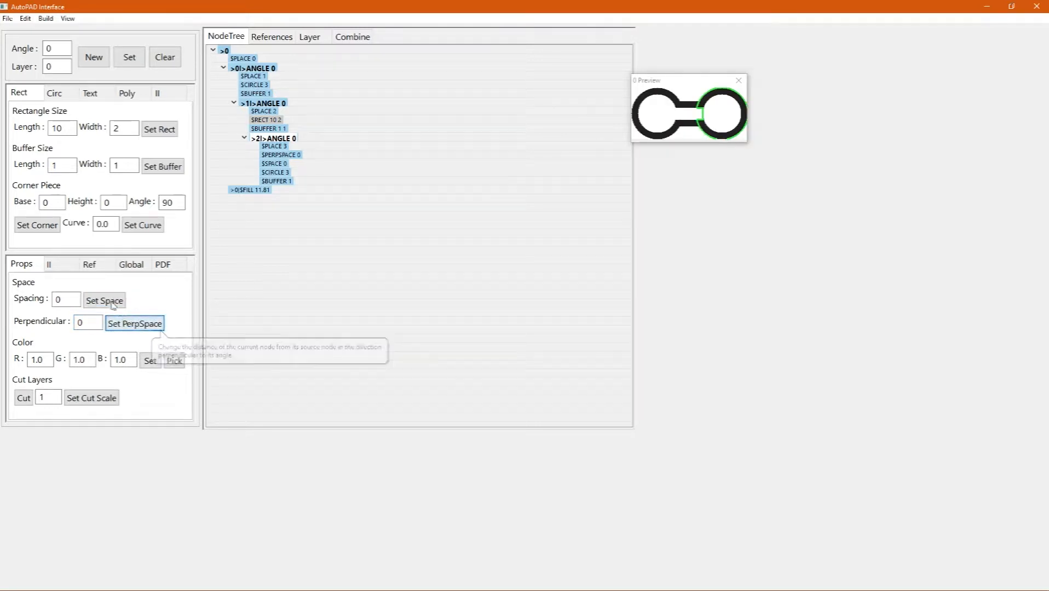
# - Apply the Precise property to the right-hand circle and the left-hand circle, and select the connecting rectangle
pyautogui.click(66, 267)
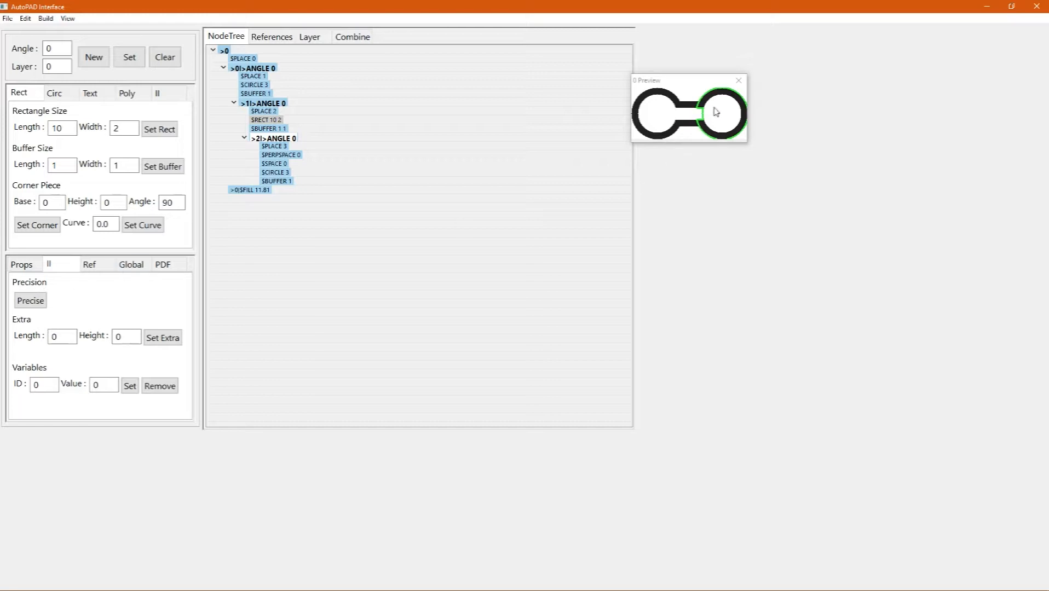
pyautogui.click(30, 301)
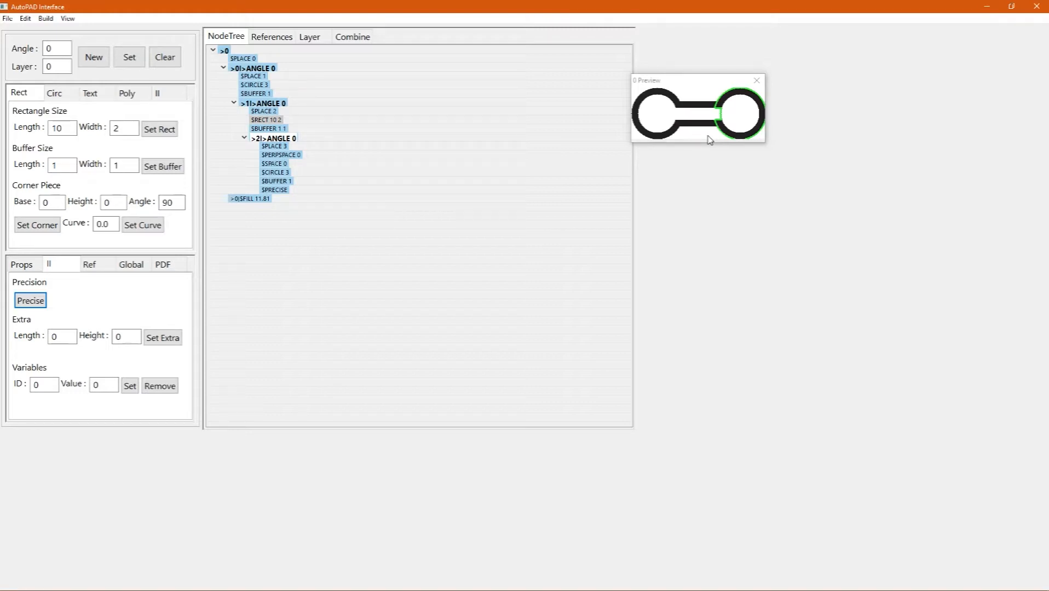
pyautogui.click(672, 107)
pyautogui.click(30, 301)
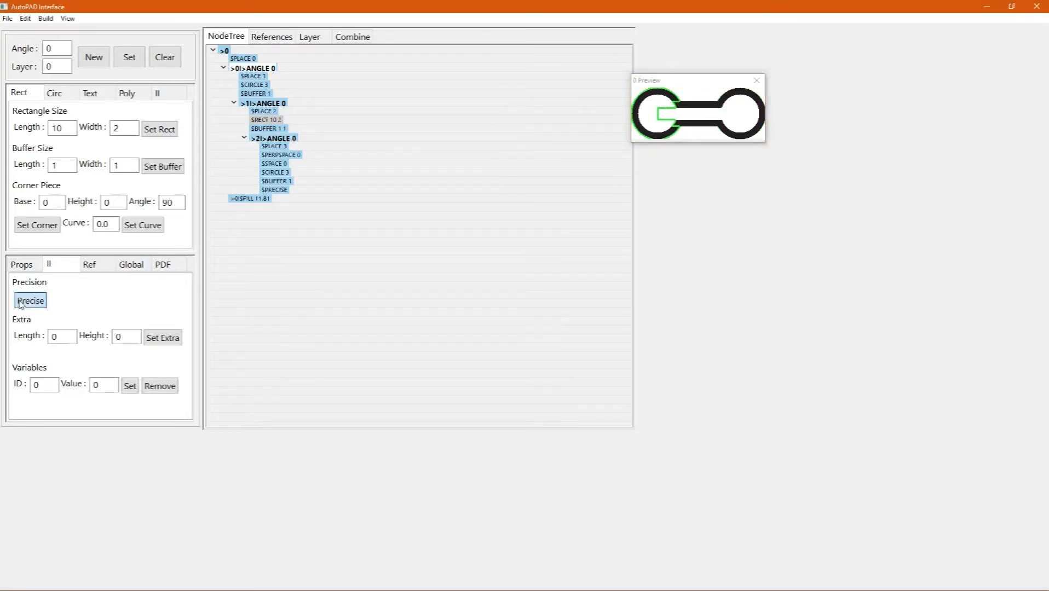
pyautogui.click(720, 130)
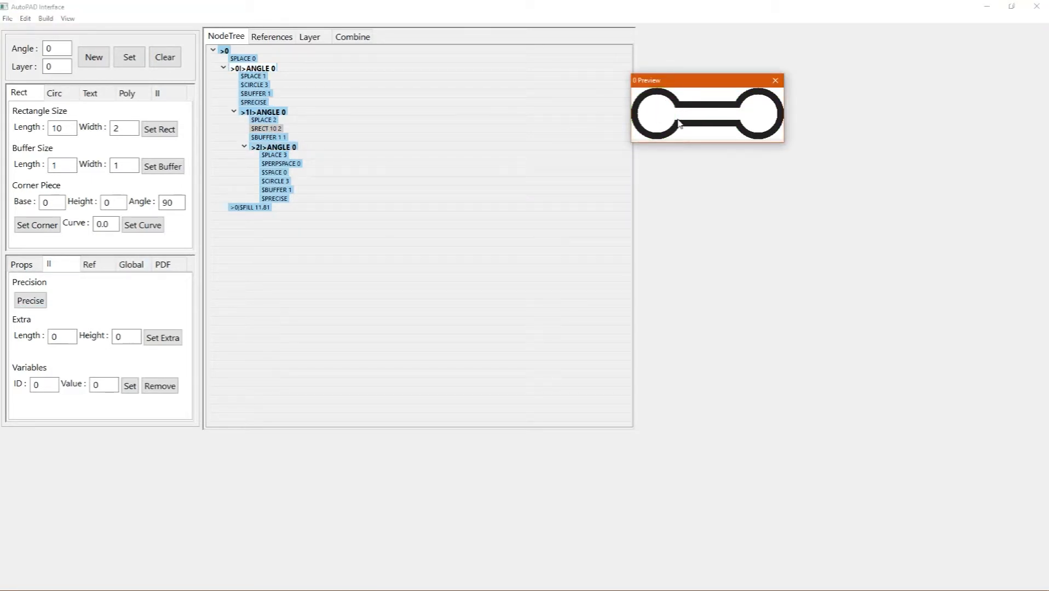
pyautogui.click(719, 122)
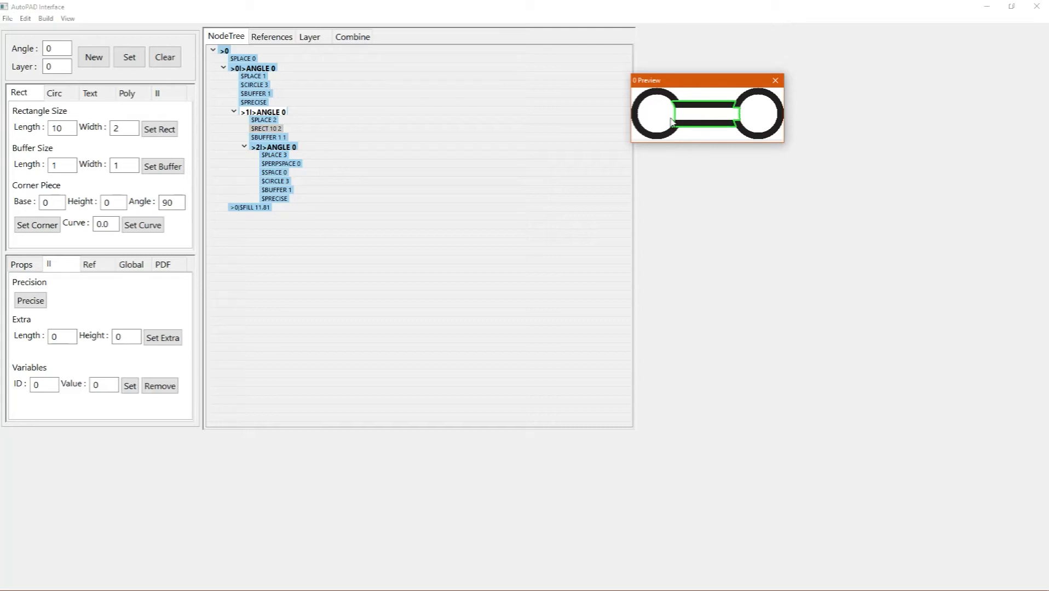
# - Add extra whitespace with length 1 and height 1 around the right-hand circle node
pyautogui.click(771, 107)
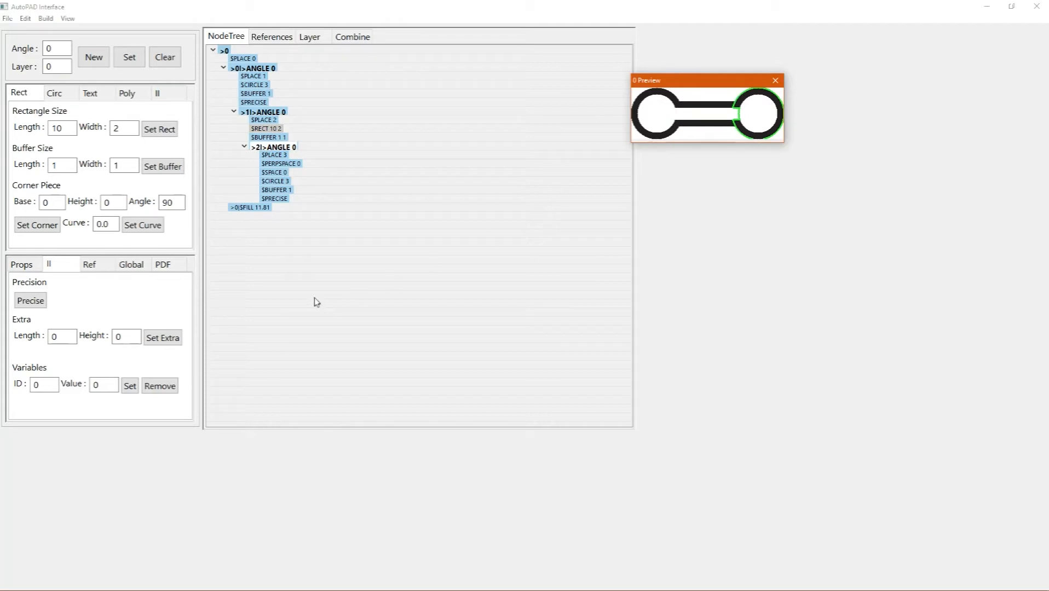
pyautogui.click(68, 336)
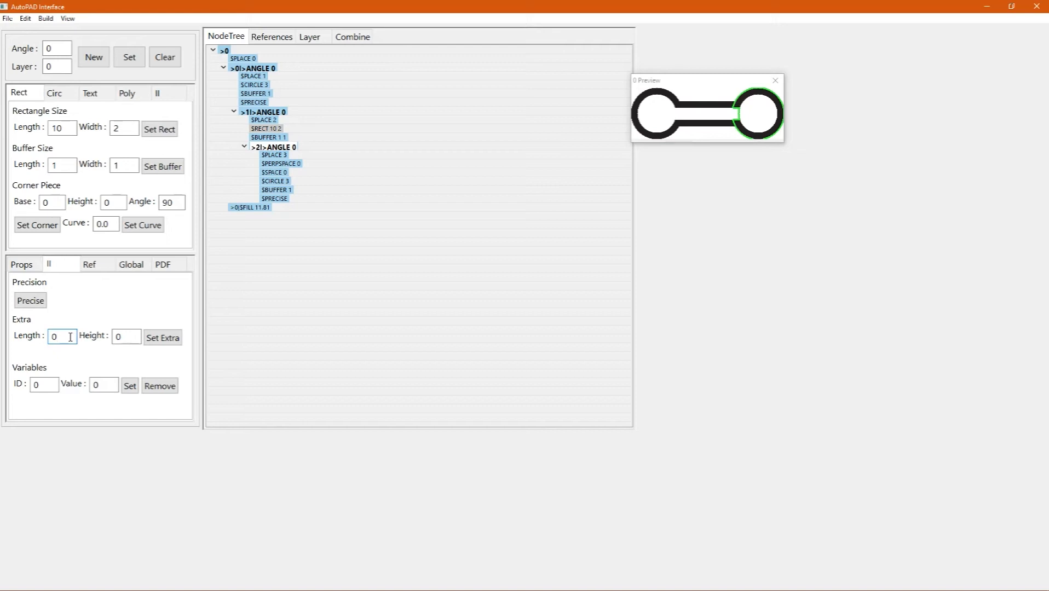
pyautogui.moveTo(70, 336); pyautogui.dragTo(50, 338)
pyautogui.write('1')
pyautogui.press('Tab')
pyautogui.write('1')
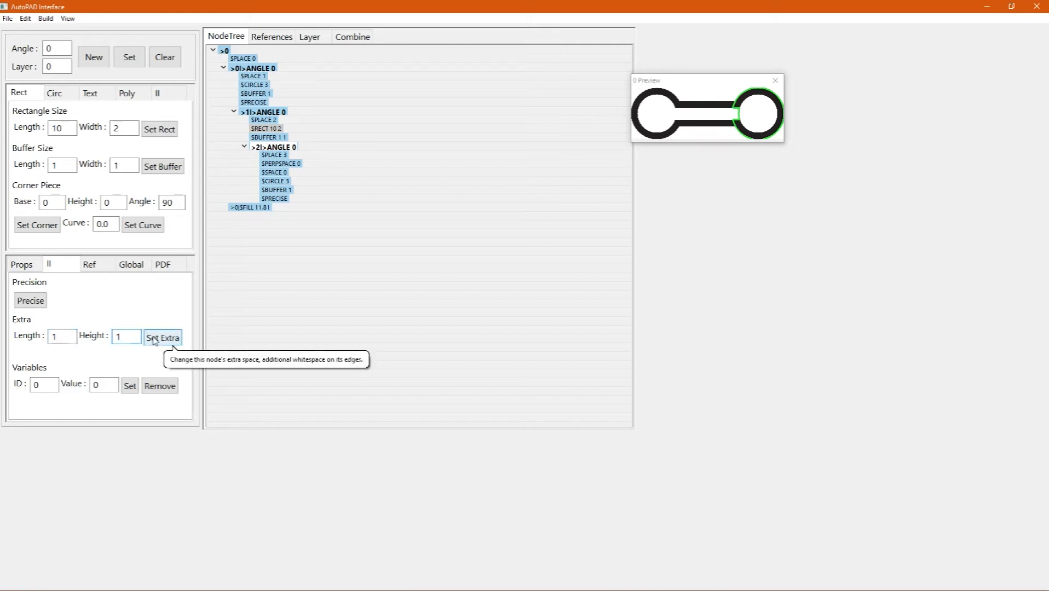
pyautogui.click(156, 339)
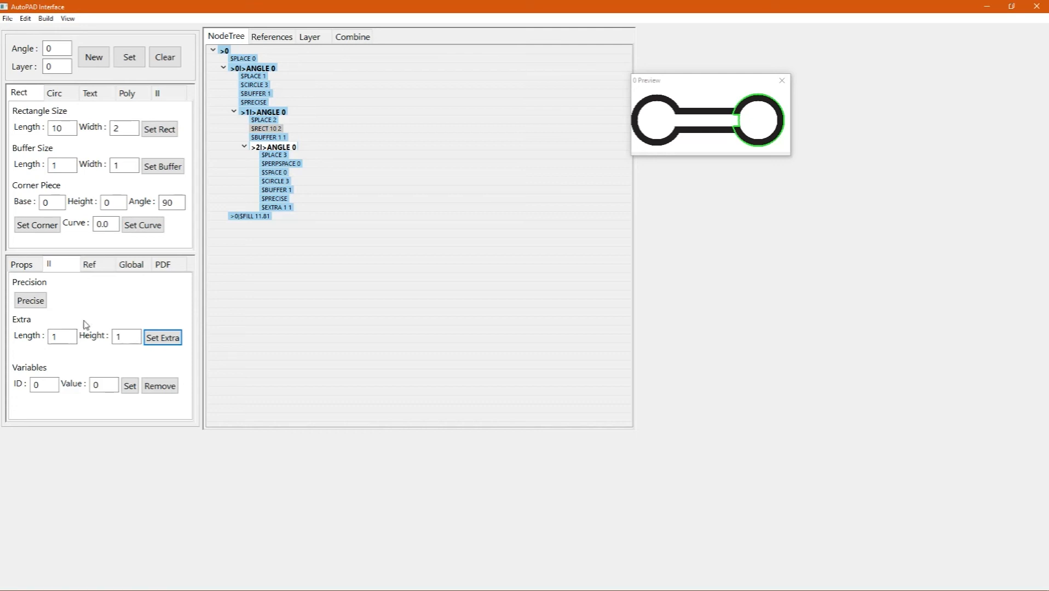
# - Set the right-hand circle's extra whitespace to length 4 and height 4
pyautogui.doubleClick(57, 337)
pyautogui.write('4')
pyautogui.doubleClick(128, 333)
pyautogui.write('4')
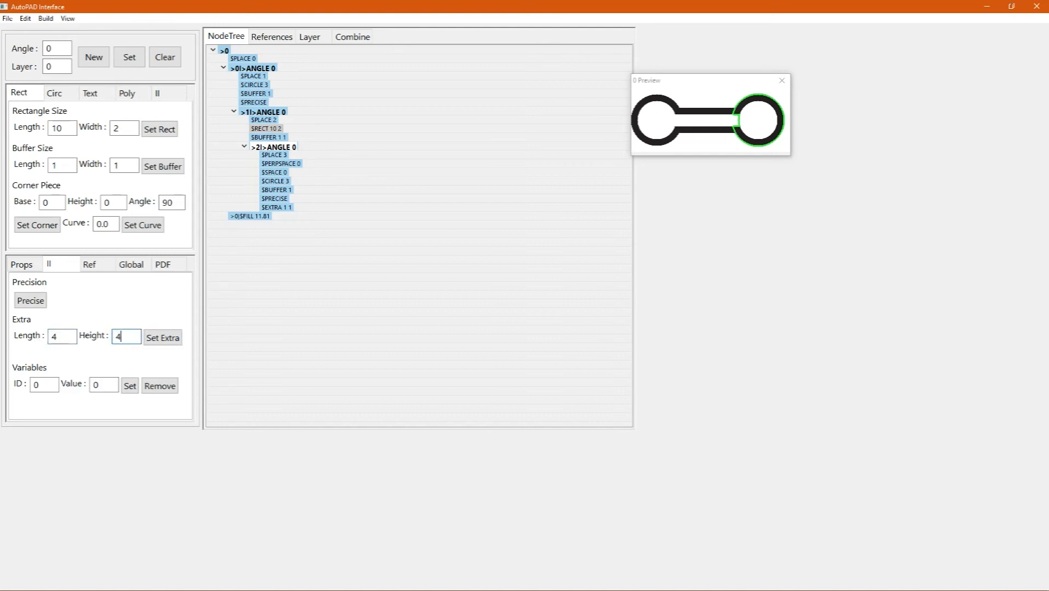
pyautogui.click(159, 338)
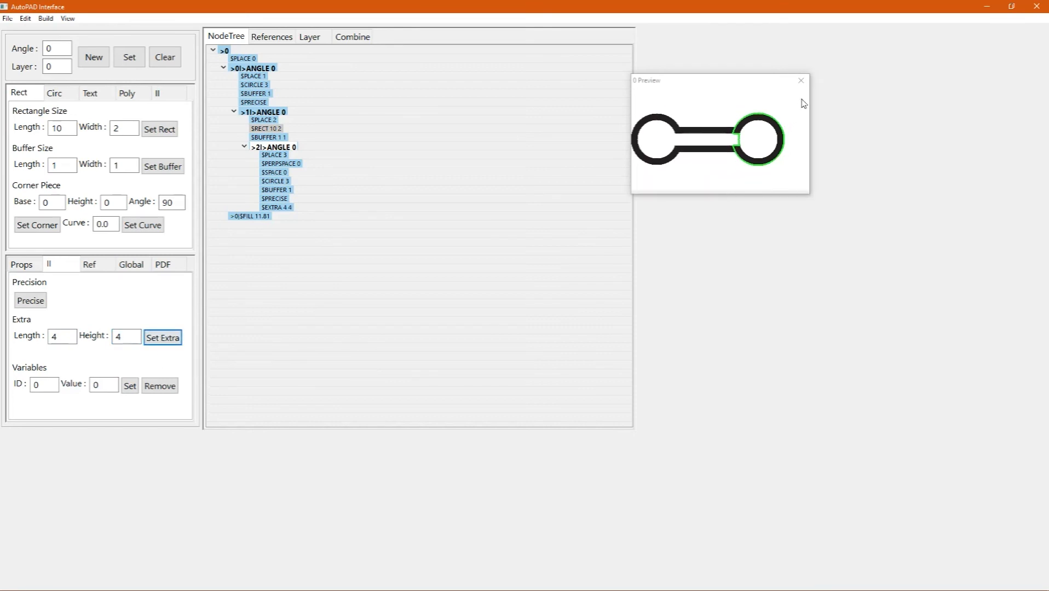